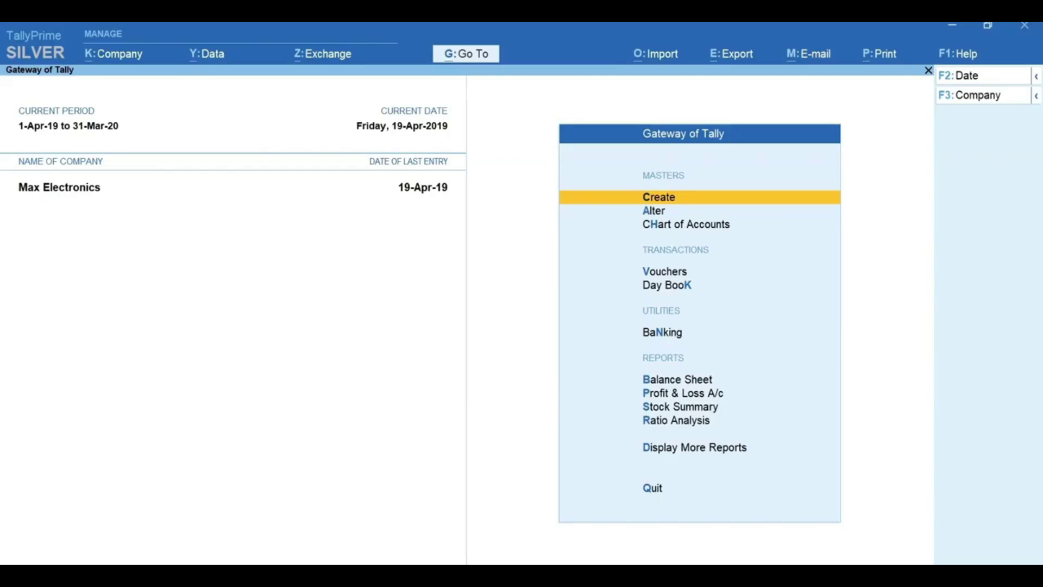
Alter the ICICI Bank ledger to enable auto reconciliation, save it, and return to Gateway
{"action": "key", "text": "a"}
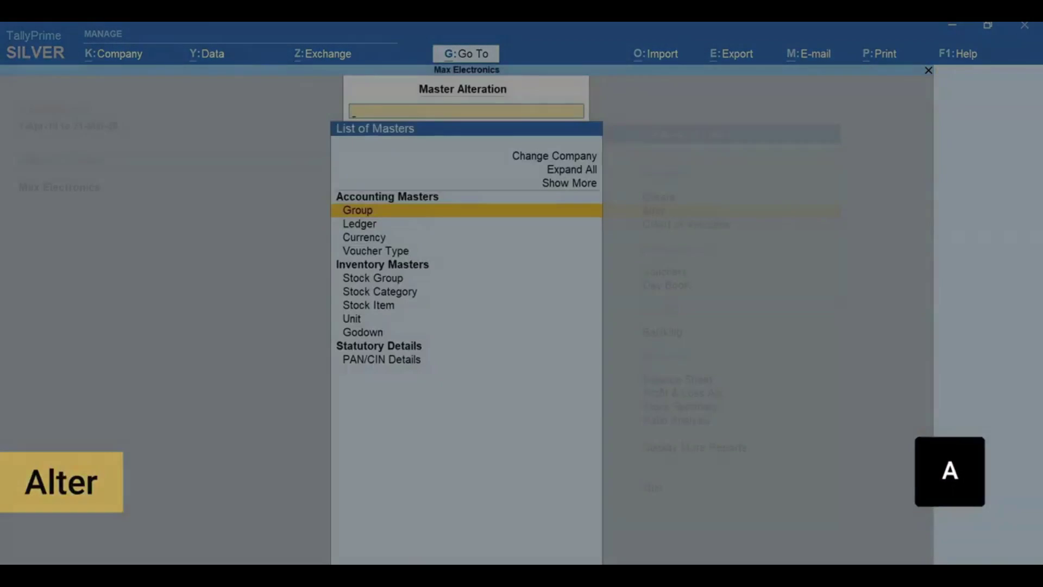
{"action": "key", "text": "Down"}
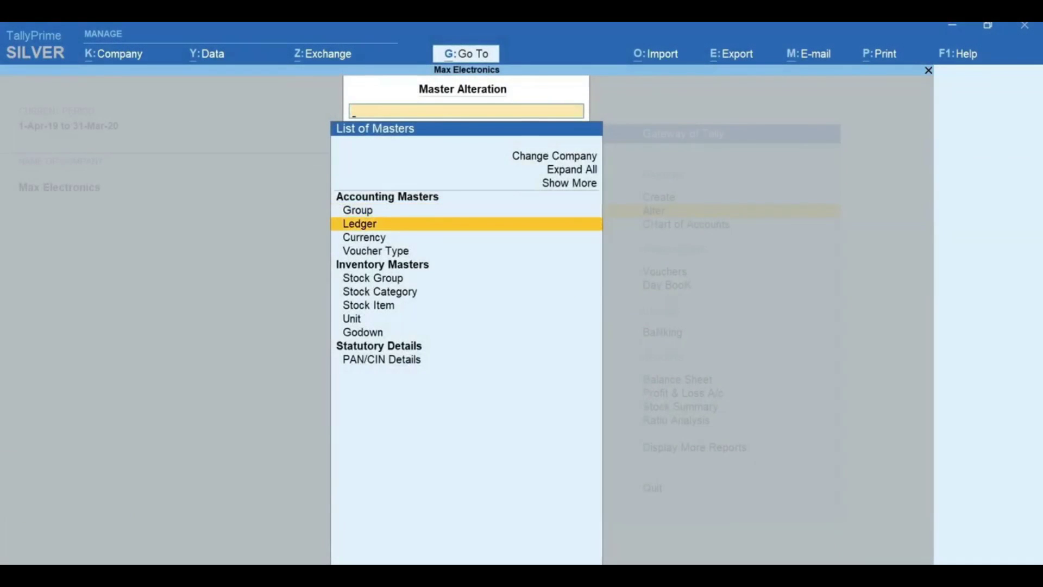
{"action": "key", "text": "Return"}
{"action": "type", "text": "Ici"}
{"action": "key", "text": "Return"}
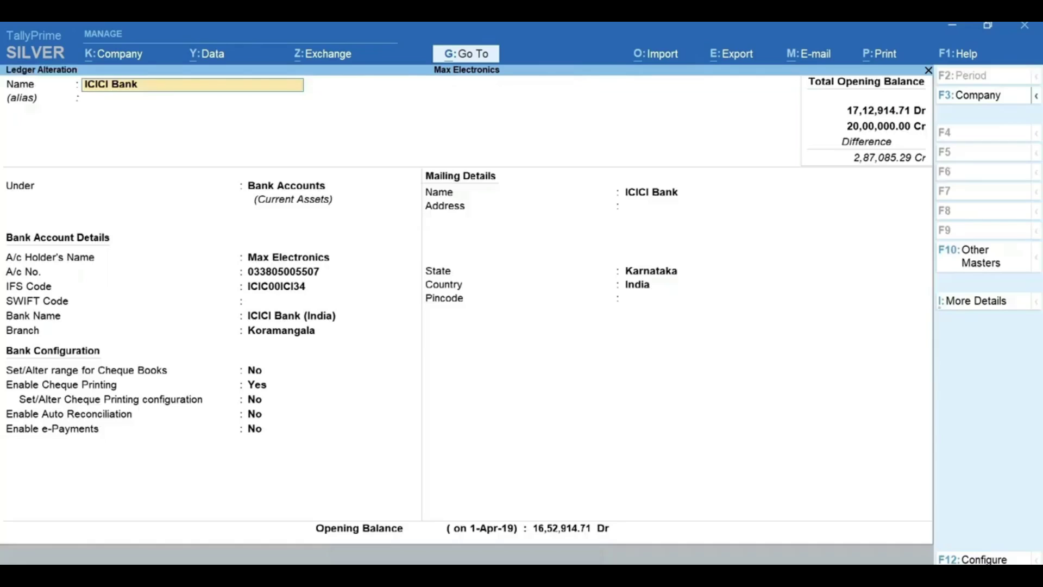
{"action": "key", "text": "Return"}
{"action": "key", "text": "Return"}
{"action": "key", "text": "Return"}
{"action": "key", "text": "Return"}
{"action": "key", "text": "Return"}
{"action": "key", "text": "Return"}
{"action": "key", "text": "Return"}
{"action": "key", "text": "Return"}
{"action": "key", "text": "Return"}
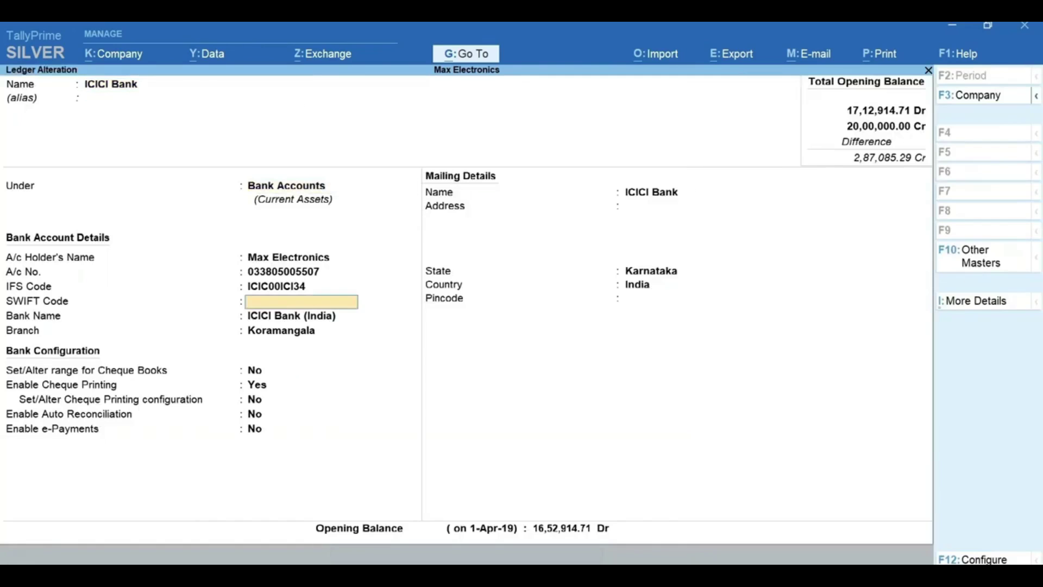
{"action": "key", "text": "Return"}
{"action": "key", "text": "Return"}
{"action": "key", "text": "Return"}
{"action": "key", "text": "y"}
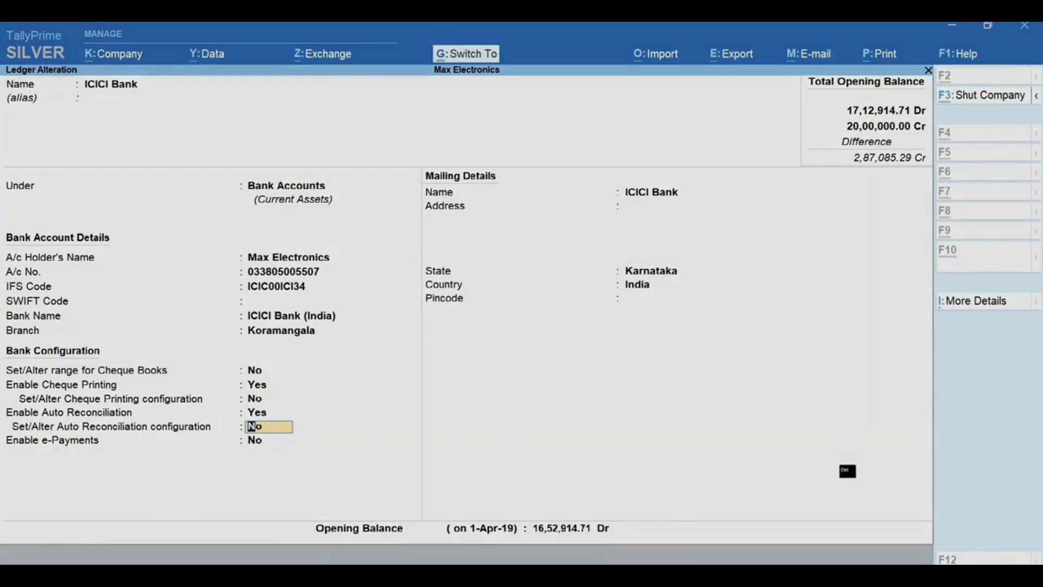
{"action": "key", "text": "ctrl+a"}
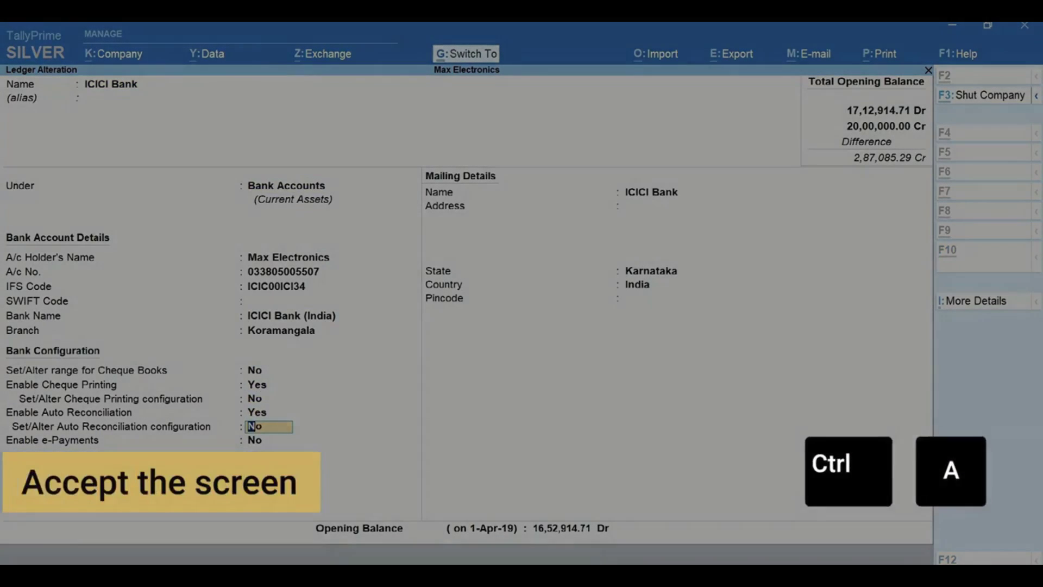
{"action": "key", "text": "Escape"}
{"action": "key", "text": "Escape"}
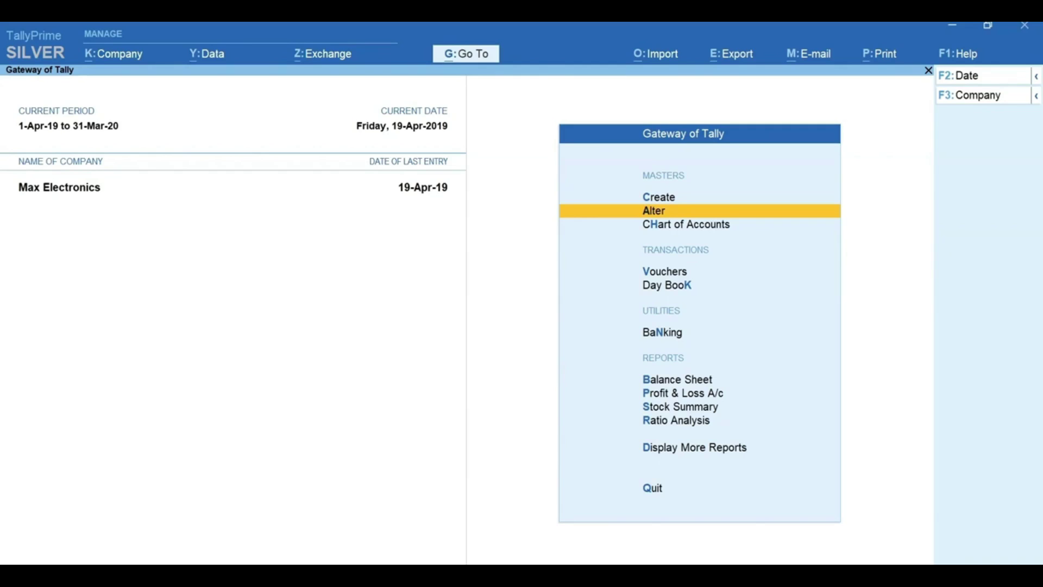
Open the ICICI Bank reconciliation and start a bank statement import
{"action": "key", "text": "n"}
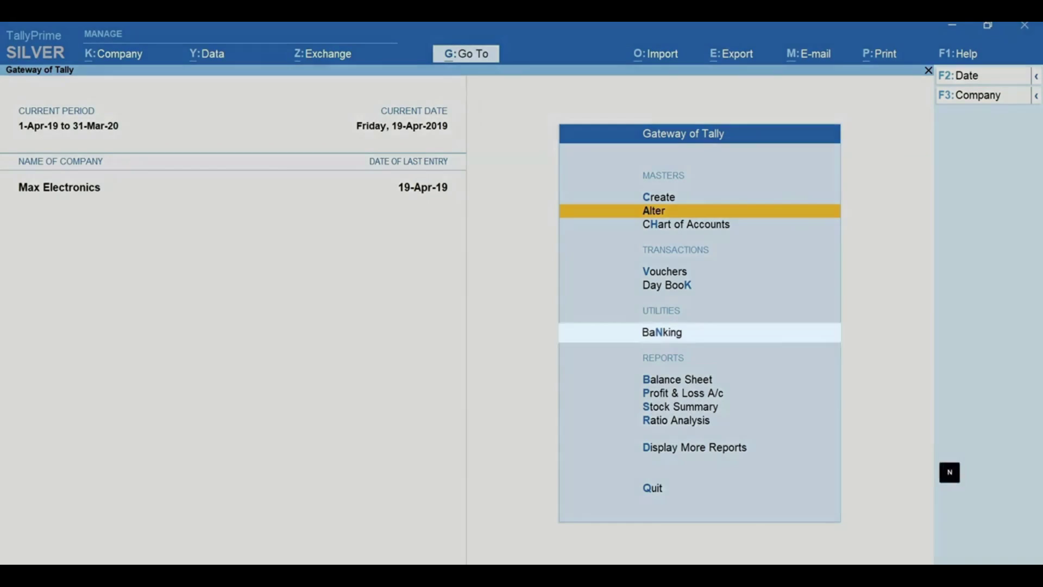
{"action": "key", "text": "b"}
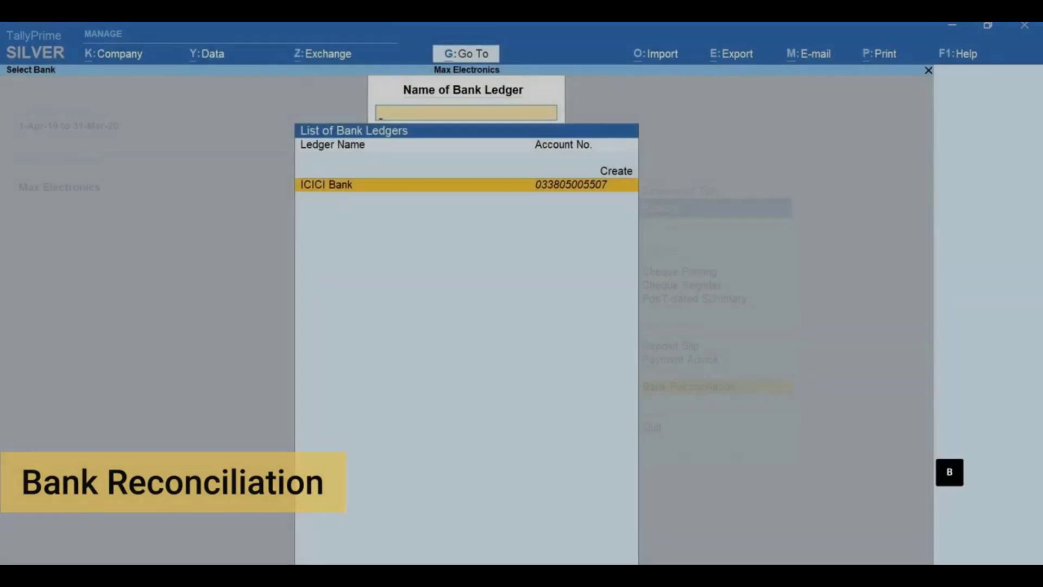
{"action": "key", "text": "Return"}
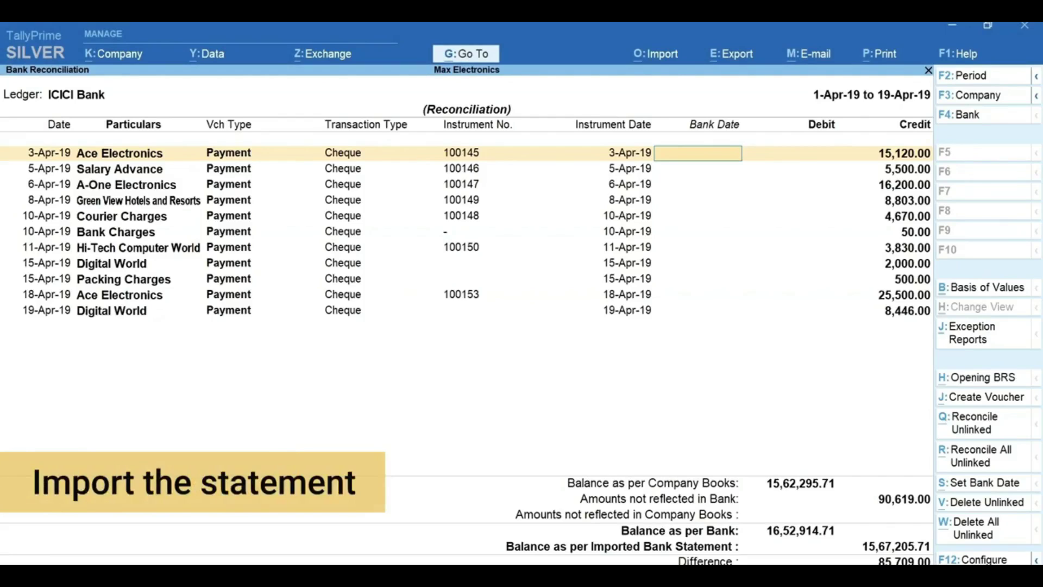
{"action": "key", "text": "alt+o"}
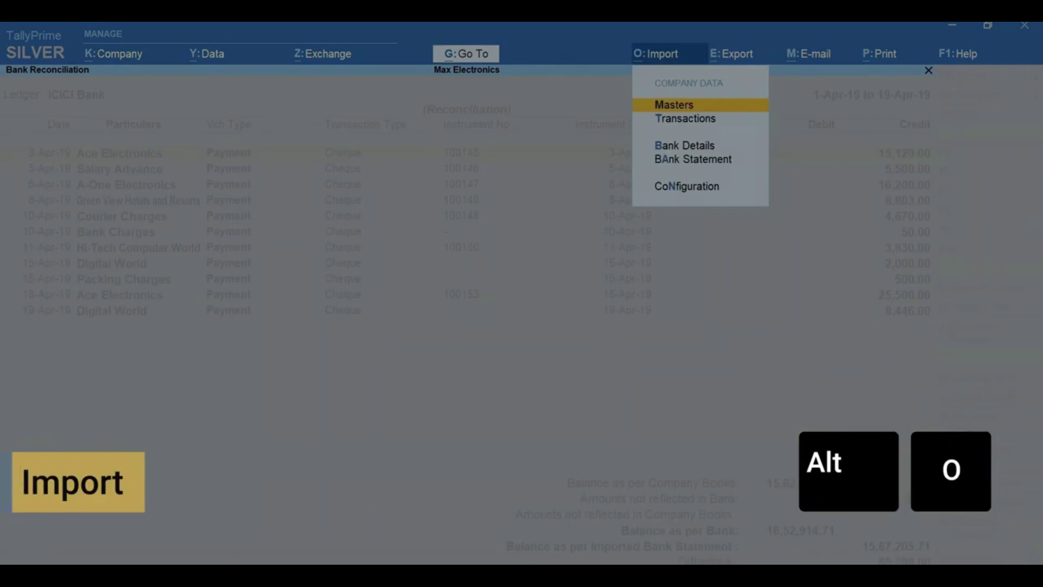
{"action": "key", "text": "Down"}
{"action": "key", "text": "Down"}
{"action": "key", "text": "Down"}
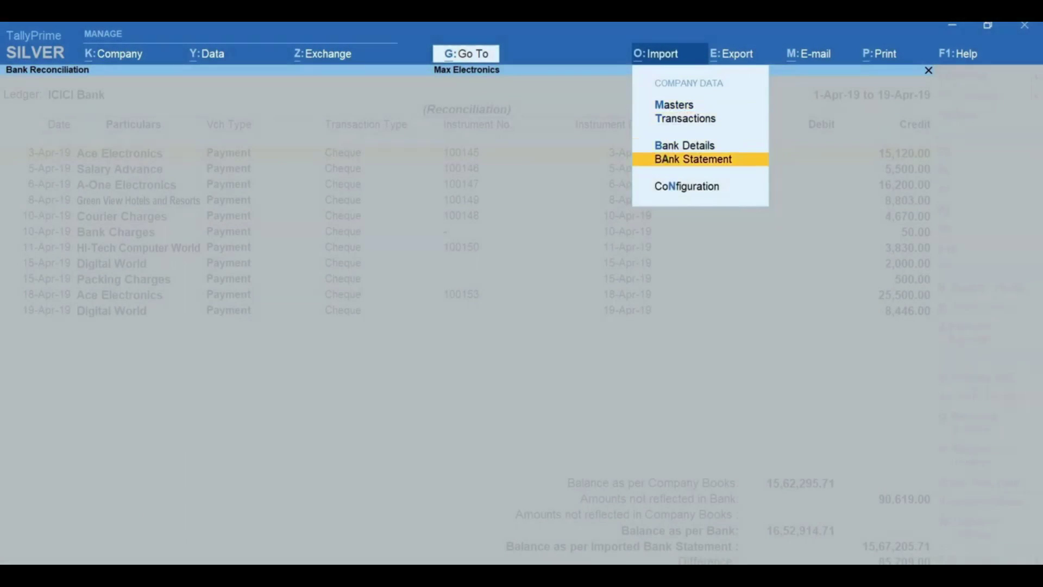
{"action": "key", "text": "Return"}
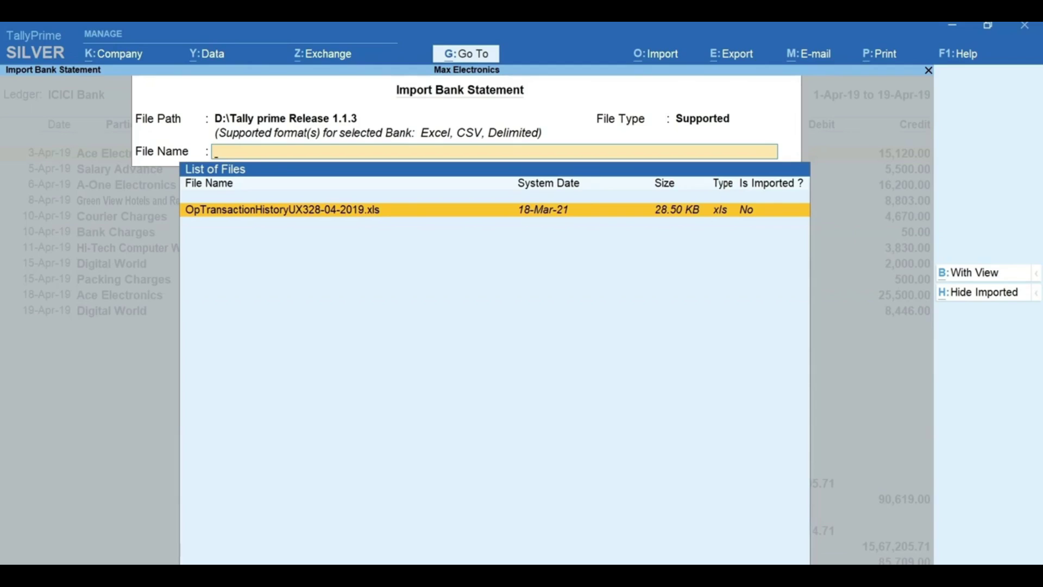
Set the file path to D:\Bank Statement and import OpTransactionHistoryUX328-04-2019.xls
{"action": "key", "text": "BackSpace"}
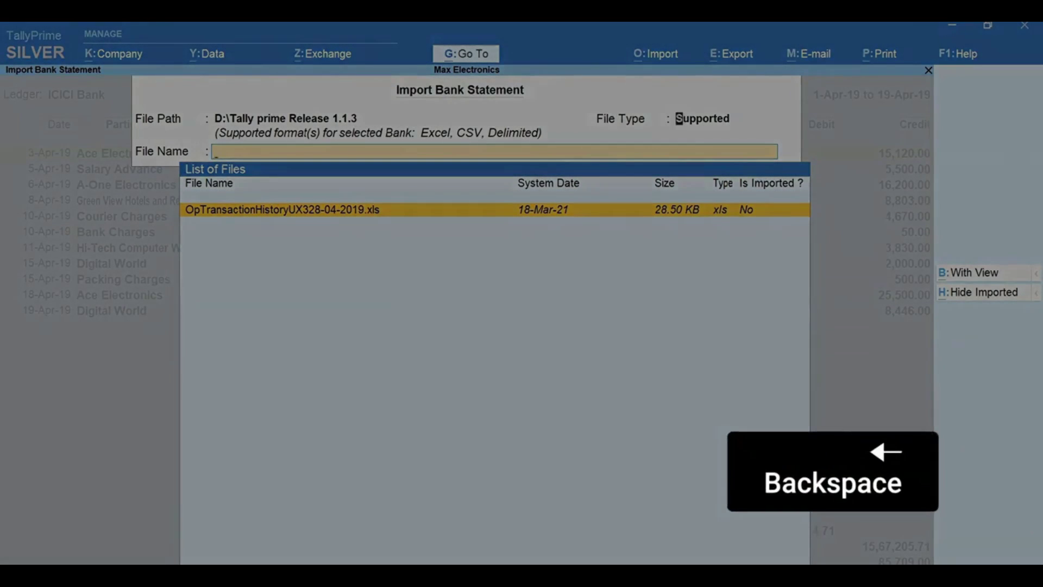
{"action": "key", "text": "Up"}
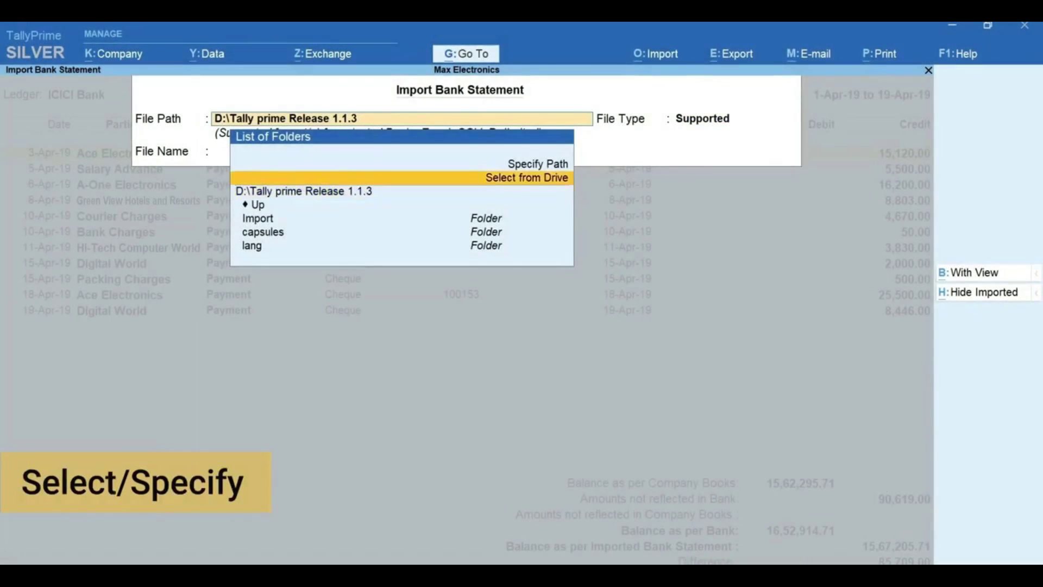
{"action": "key", "text": "Down"}
{"action": "key", "text": "Down"}
{"action": "key", "text": "Return"}
{"action": "key", "text": "Down"}
{"action": "key", "text": "Down"}
{"action": "key", "text": "Down"}
{"action": "key", "text": "Down"}
{"action": "key", "text": "Down"}
{"action": "key", "text": "Return"}
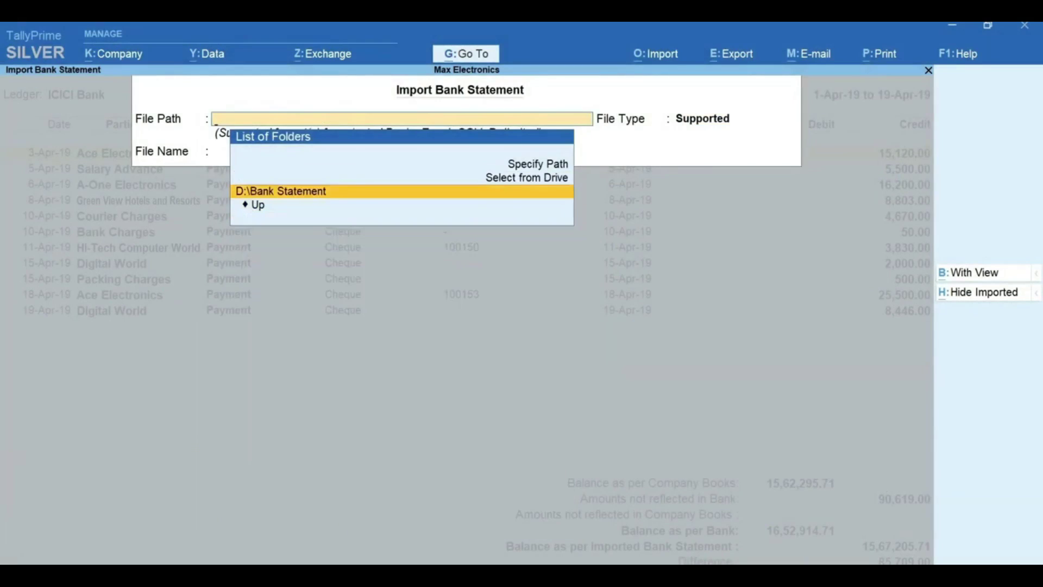
{"action": "key", "text": "Return"}
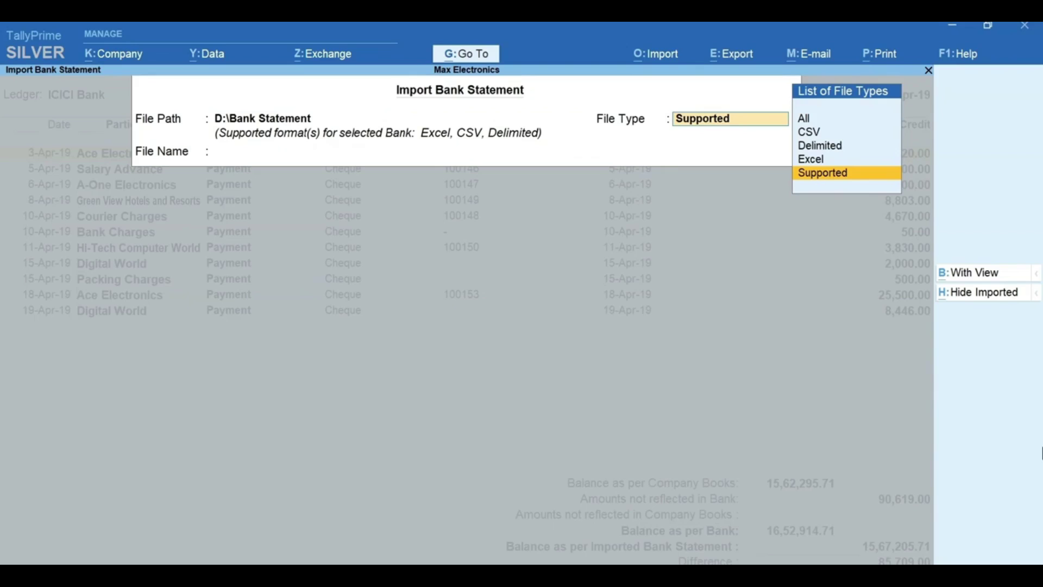
{"action": "key", "text": "Return"}
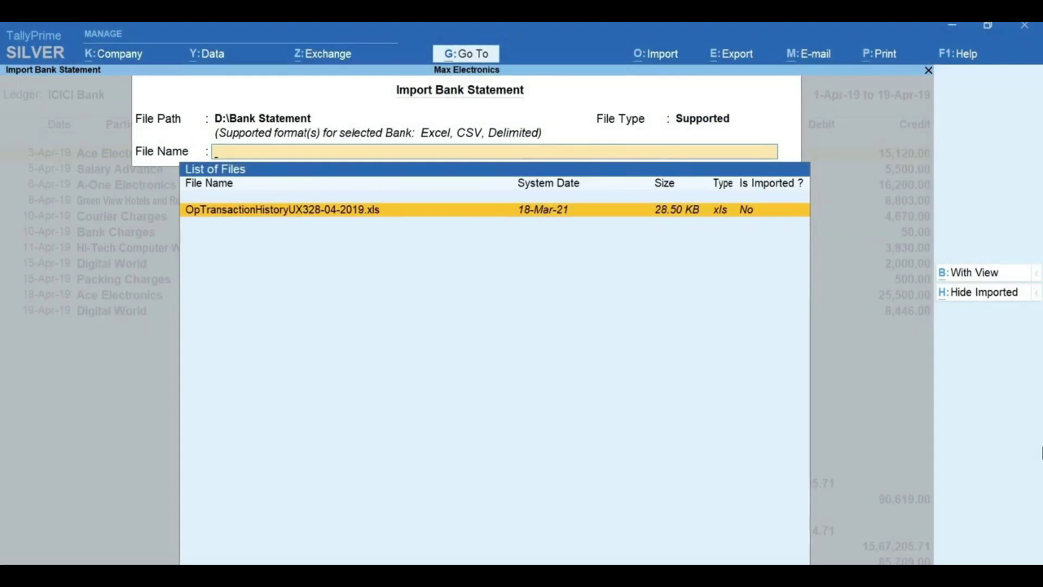
{"action": "key", "text": "Return"}
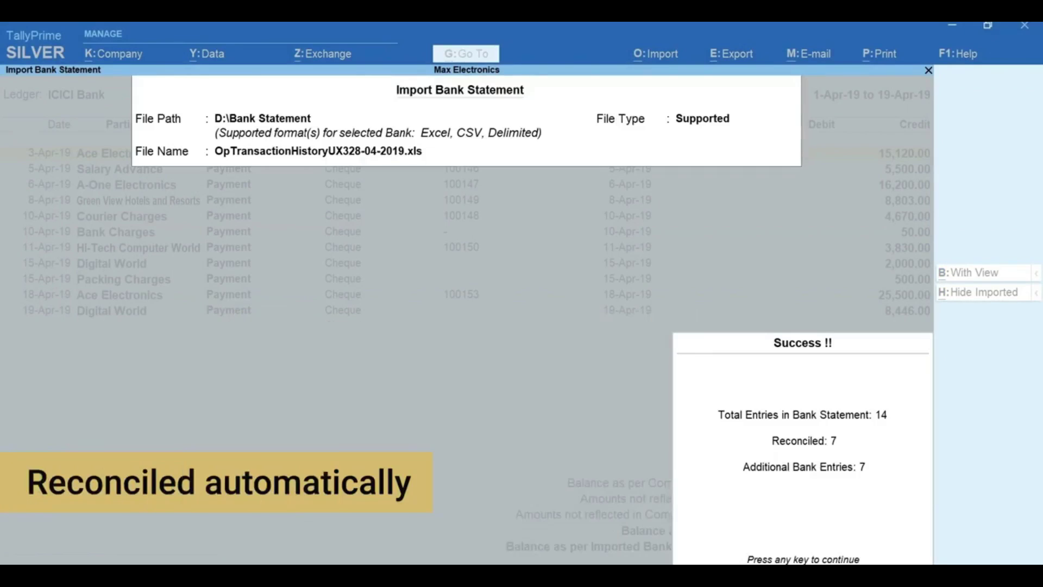
Dismiss the import result and review the auto-filled bank dates and bank-only entries
{"action": "key", "text": "Return"}
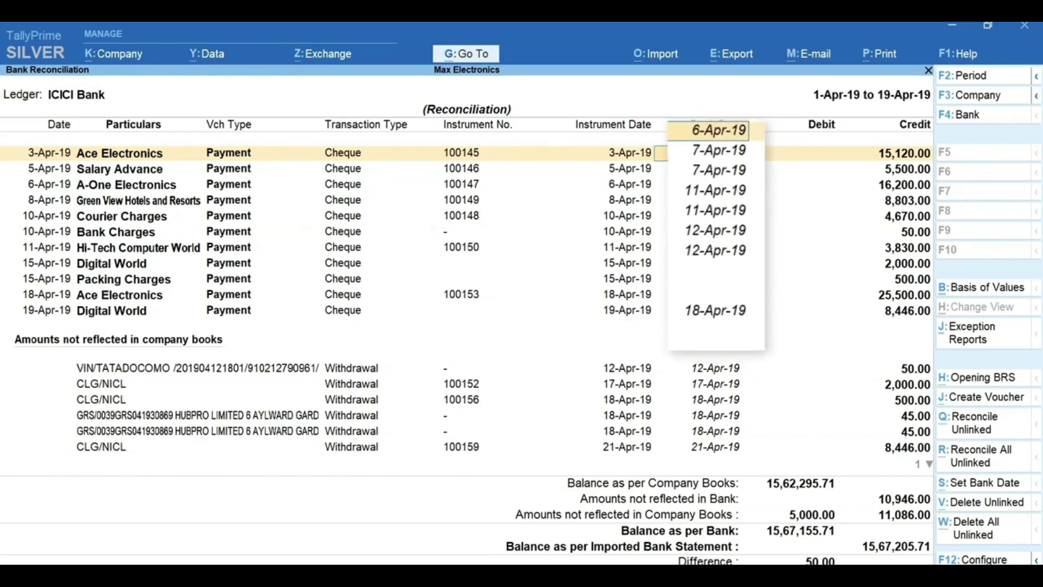
{"action": "key", "text": "Down"}
{"action": "key", "text": "Down"}
{"action": "key", "text": "Down"}
{"action": "key", "text": "Down"}
{"action": "key", "text": "Down"}
{"action": "key", "text": "Down"}
{"action": "key", "text": "Down"}
{"action": "key", "text": "Down"}
{"action": "key", "text": "Down"}
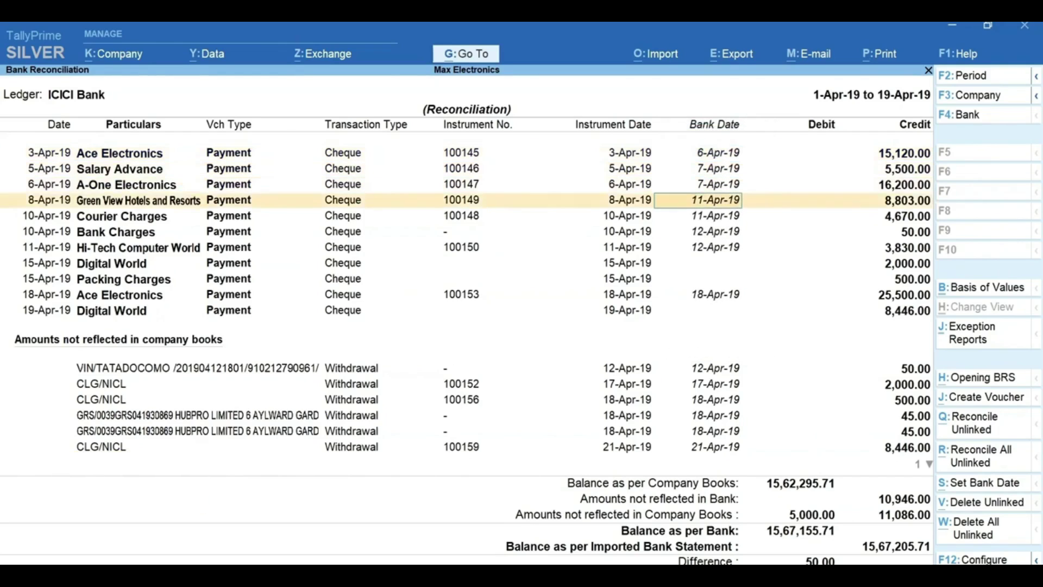
{"action": "key", "text": "Down"}
{"action": "key", "text": "Down"}
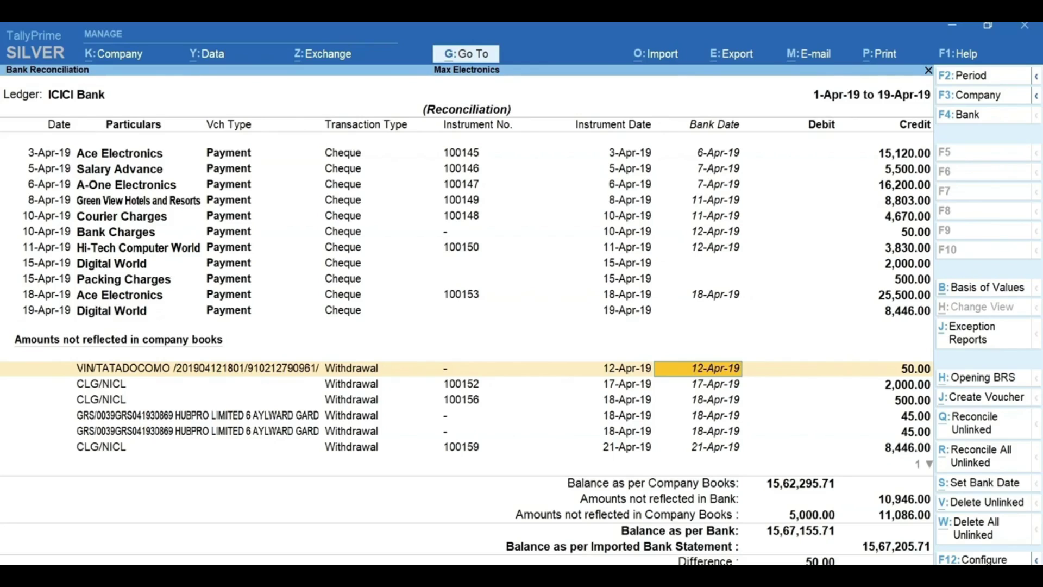
Reconcile the unlinked 10-Apr Bank Charges 50.00 entry with its statement line
{"action": "left_click", "coordinate": [1010, 424]}
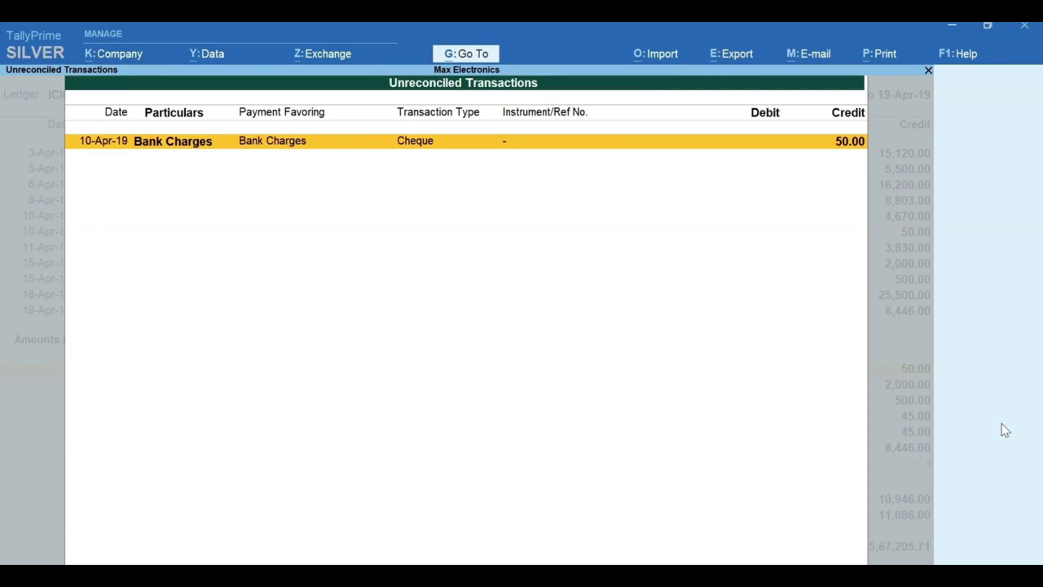
{"action": "key", "text": "Return"}
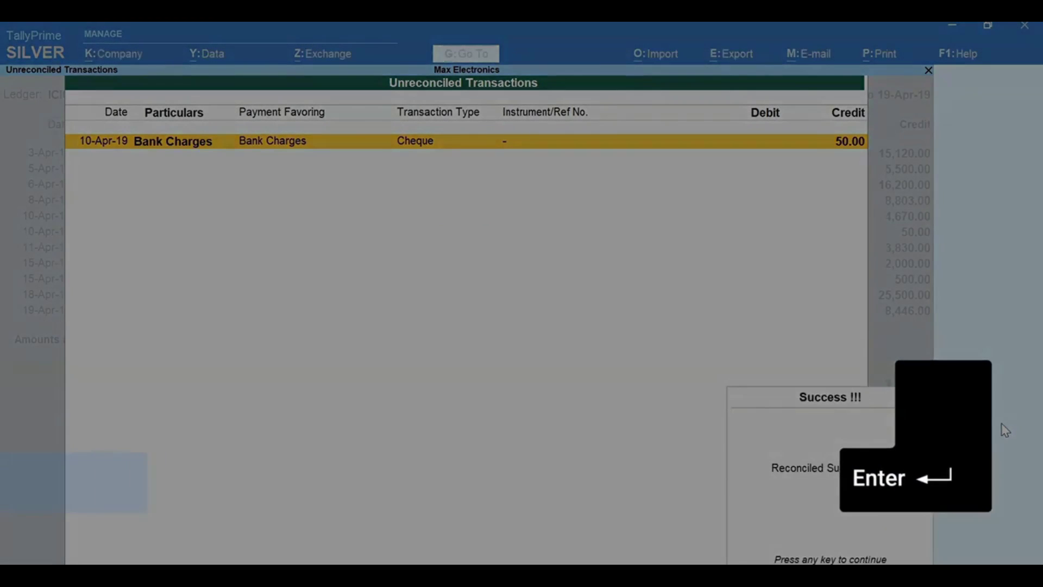
{"action": "key", "text": "Return"}
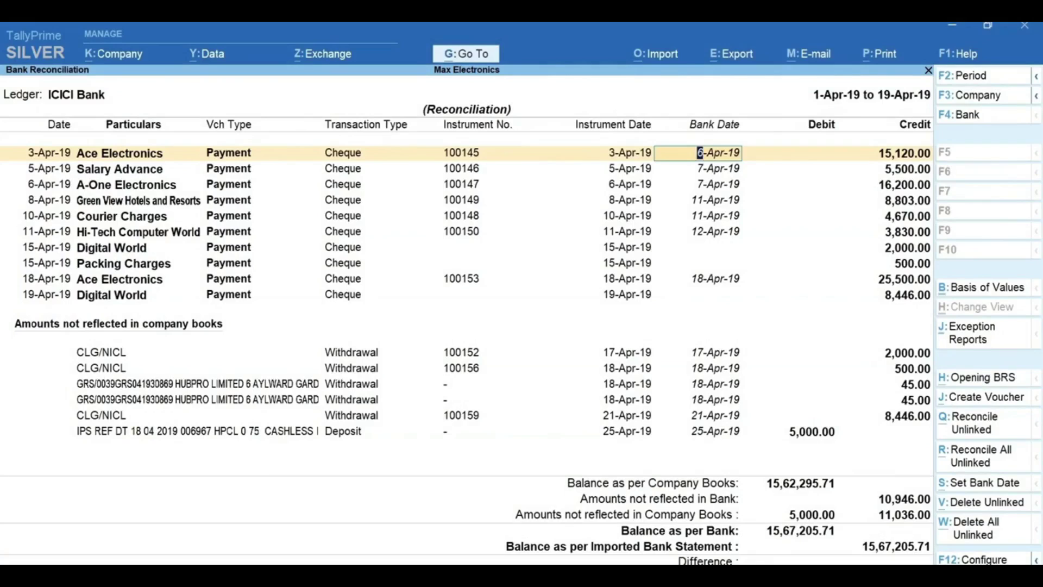
Match the 2,000.00 withdrawal to the Digital World cheque, skipping the unmatched entry
{"action": "key", "text": "alt+r"}
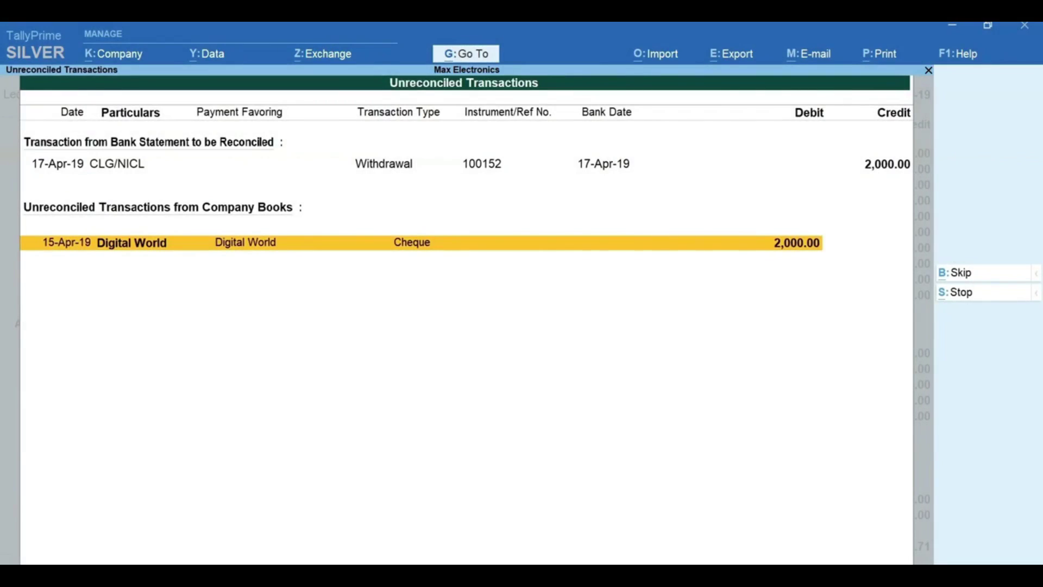
{"action": "key", "text": "Return"}
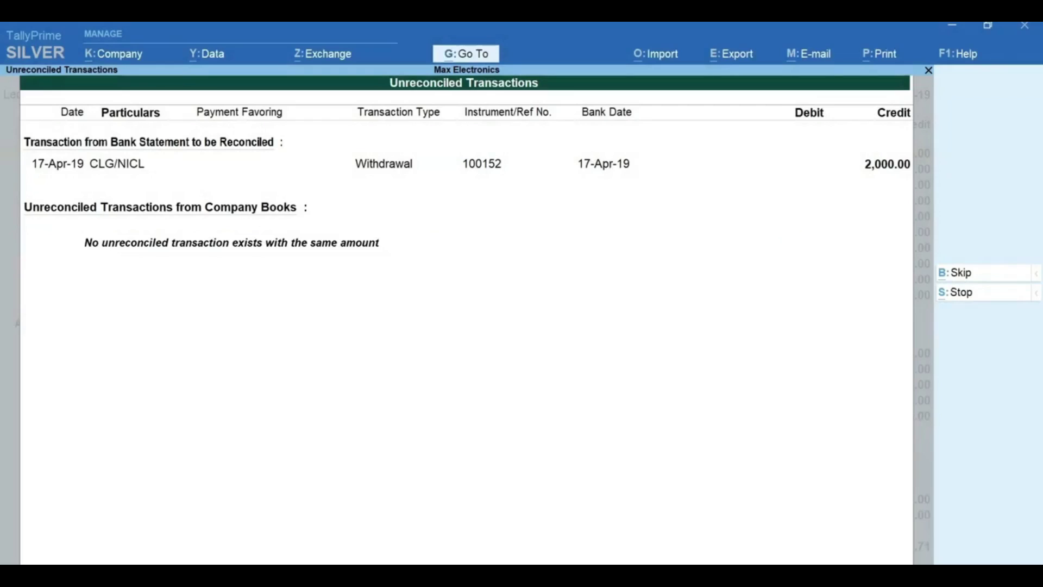
{"action": "key", "text": "alt+b"}
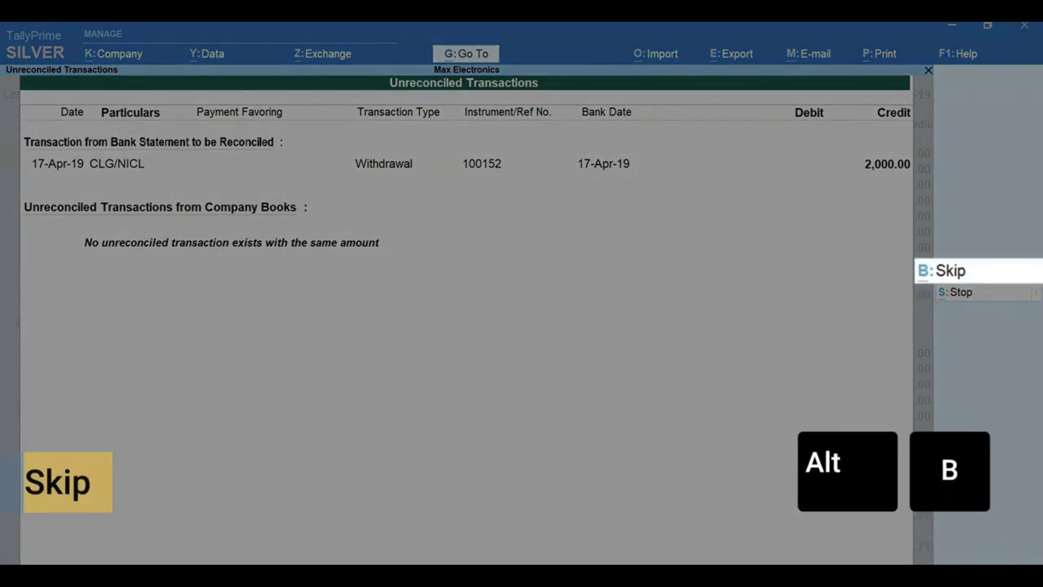
{"action": "key", "text": "alt+s"}
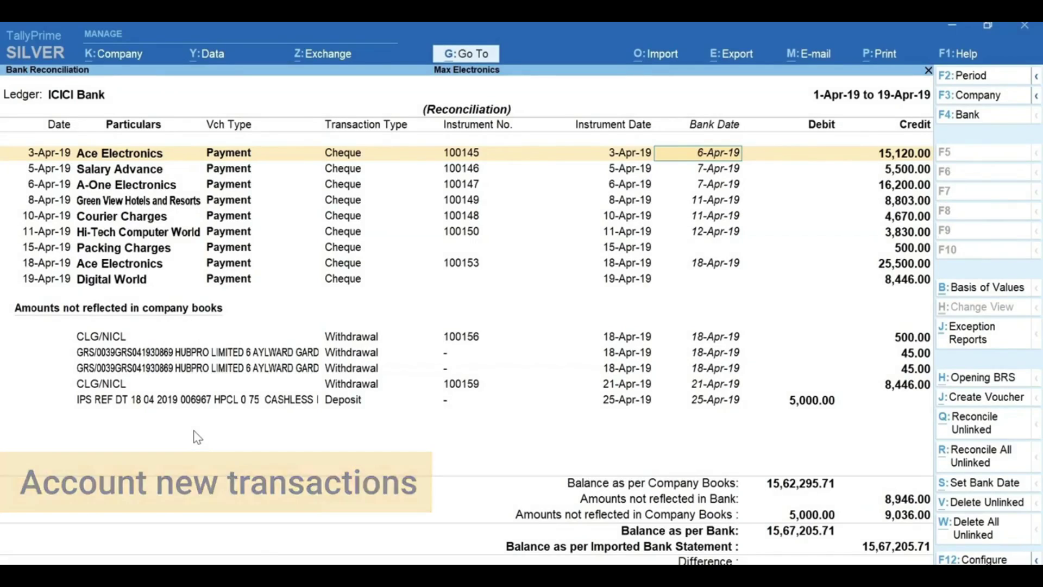
Create a Bank Charges 45.00 payment voucher from the HUBPRO withdrawal and save it
{"action": "key", "text": "Down"}
{"action": "key", "text": "Down"}
{"action": "key", "text": "Down"}
{"action": "key", "text": "Down"}
{"action": "key", "text": "Down"}
{"action": "key", "text": "Down"}
{"action": "key", "text": "Down"}
{"action": "key", "text": "Down"}
{"action": "key", "text": "Down"}
{"action": "key", "text": "Down"}
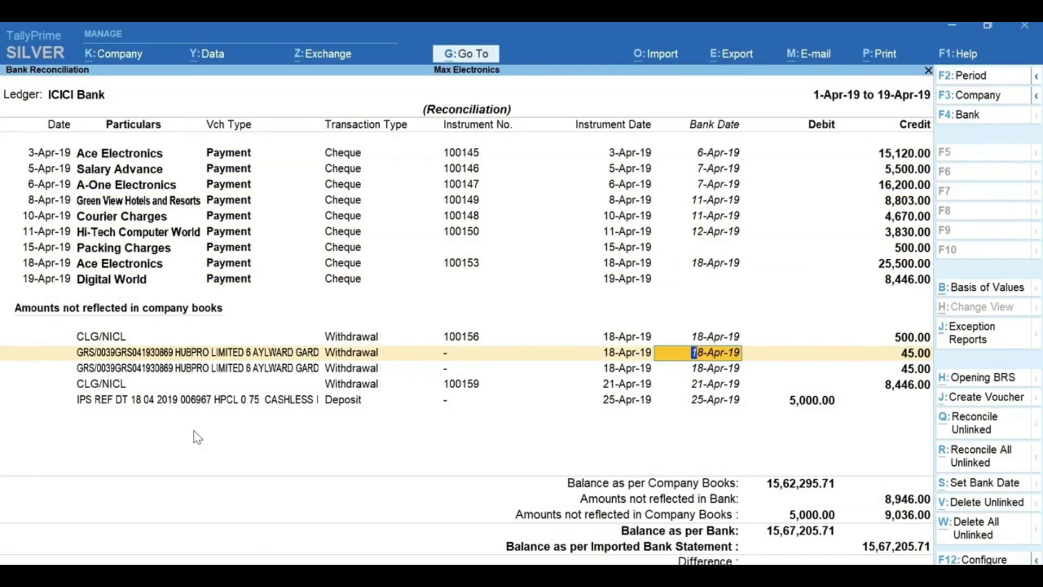
{"action": "key", "text": "alt+j"}
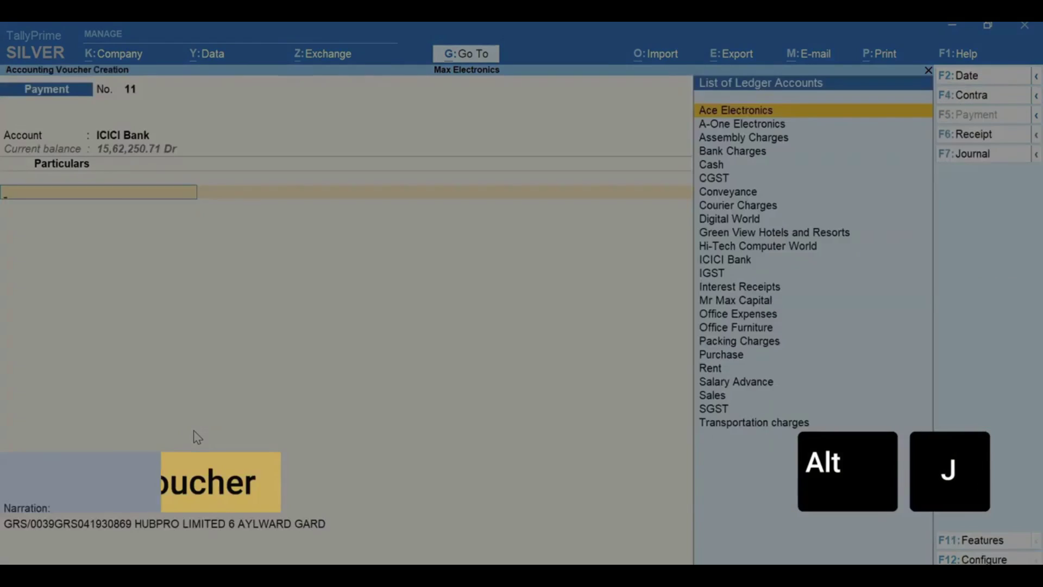
{"action": "key", "text": "Down"}
{"action": "key", "text": "Down"}
{"action": "key", "text": "Down"}
{"action": "key", "text": "Return"}
{"action": "key", "text": "Return"}
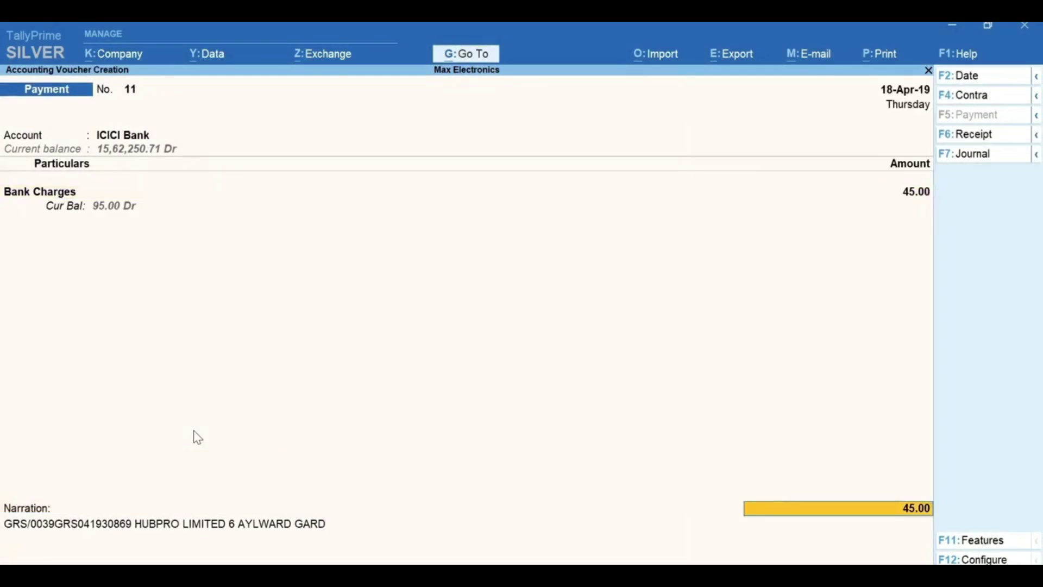
{"action": "key", "text": "Return"}
{"action": "key", "text": "Return"}
{"action": "key", "text": "Return"}
{"action": "key", "text": "Return"}
{"action": "key", "text": "Return"}
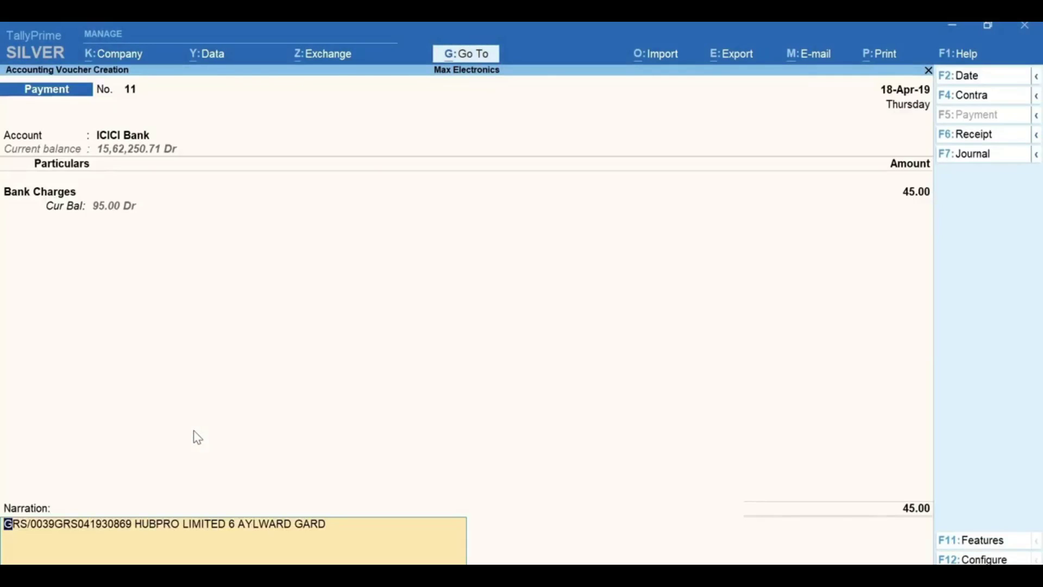
{"action": "key", "text": "Return"}
{"action": "key", "text": "Return"}
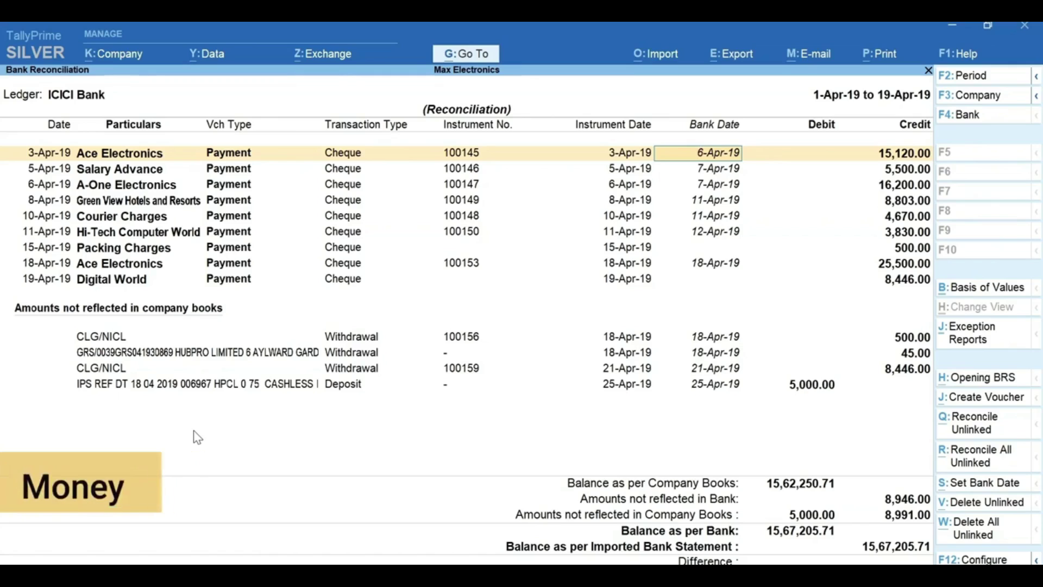
Enter bank date 18-4 for the Packing Charges cheque and accept the reconciliation
{"action": "key", "text": "Return"}
{"action": "key", "text": "Return"}
{"action": "key", "text": "Return"}
{"action": "key", "text": "Return"}
{"action": "key", "text": "Return"}
{"action": "key", "text": "Return"}
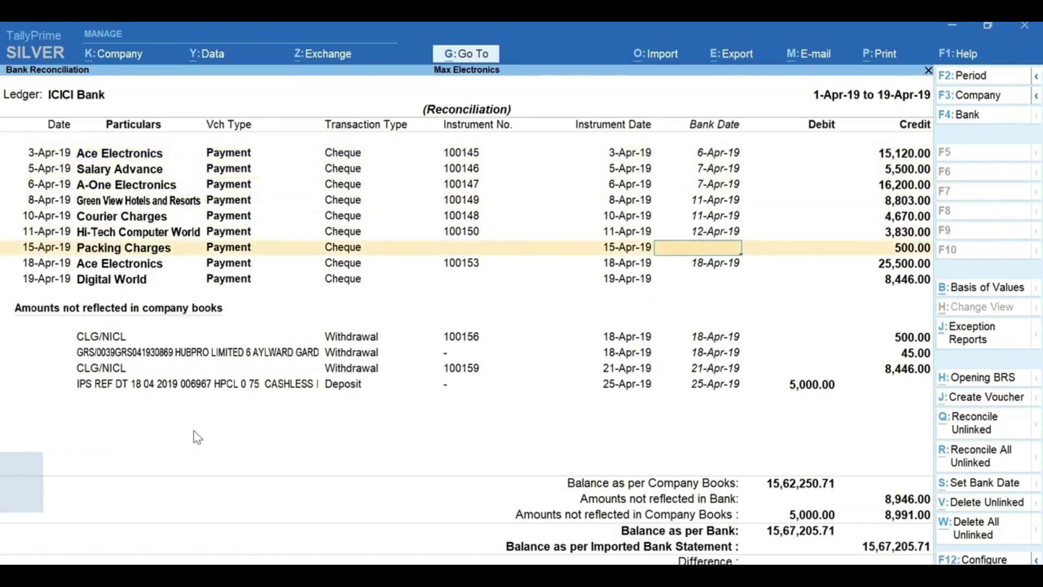
{"action": "type", "text": "18-4"}
{"action": "key", "text": "Return"}
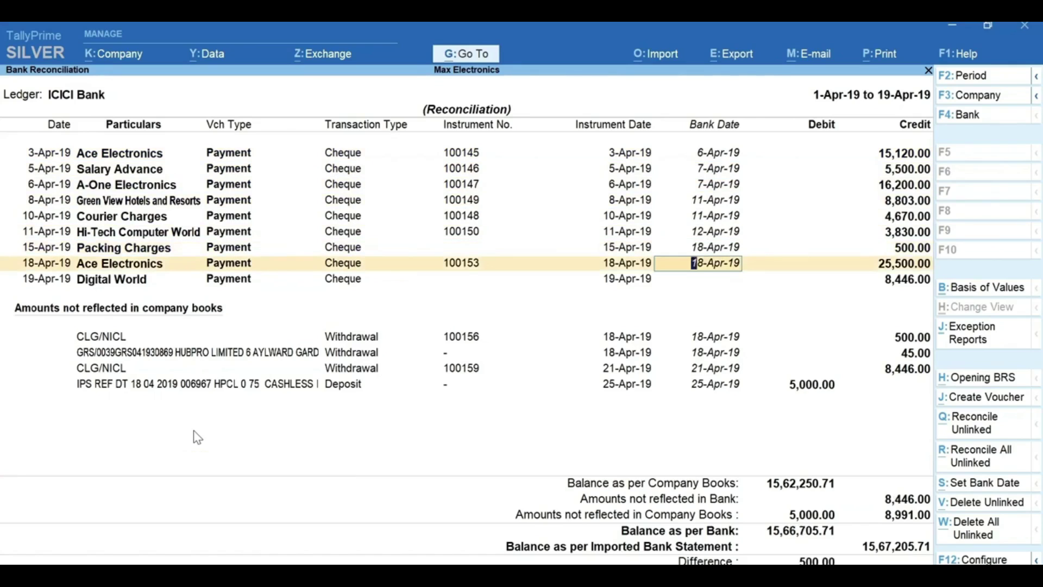
{"action": "key", "text": "ctrl+a"}
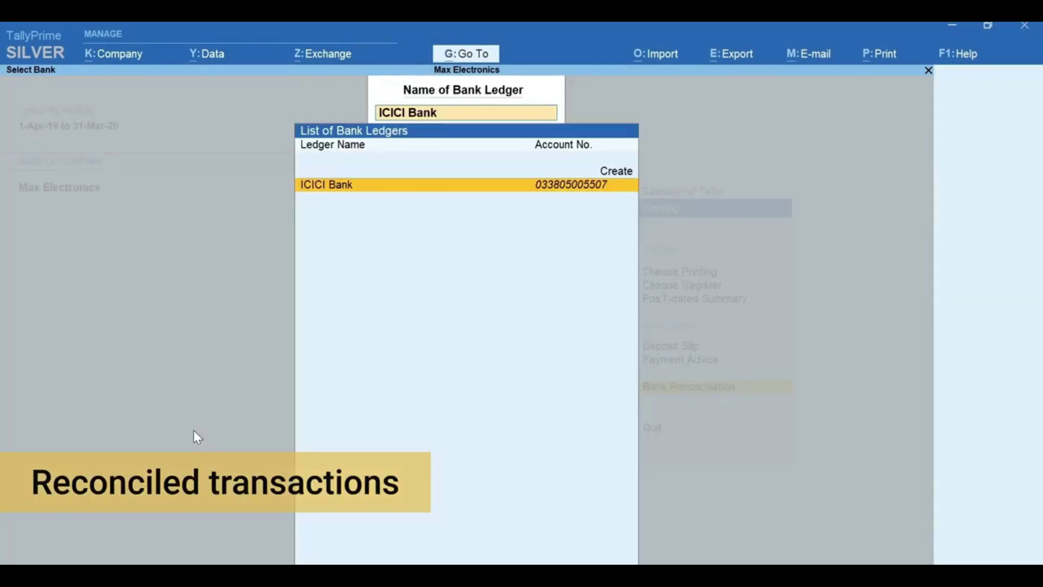
Reopen ICICI Bank reconciliation with Include Reconciled transactions set to Yes
{"action": "key", "text": "Return"}
{"action": "key", "text": "ctrl+b"}
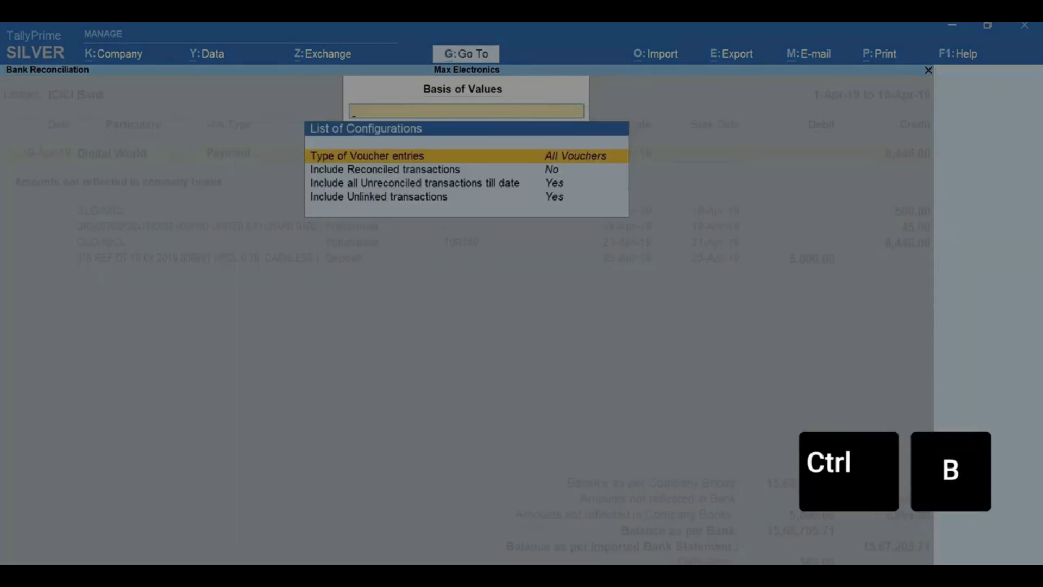
{"action": "key", "text": "Down"}
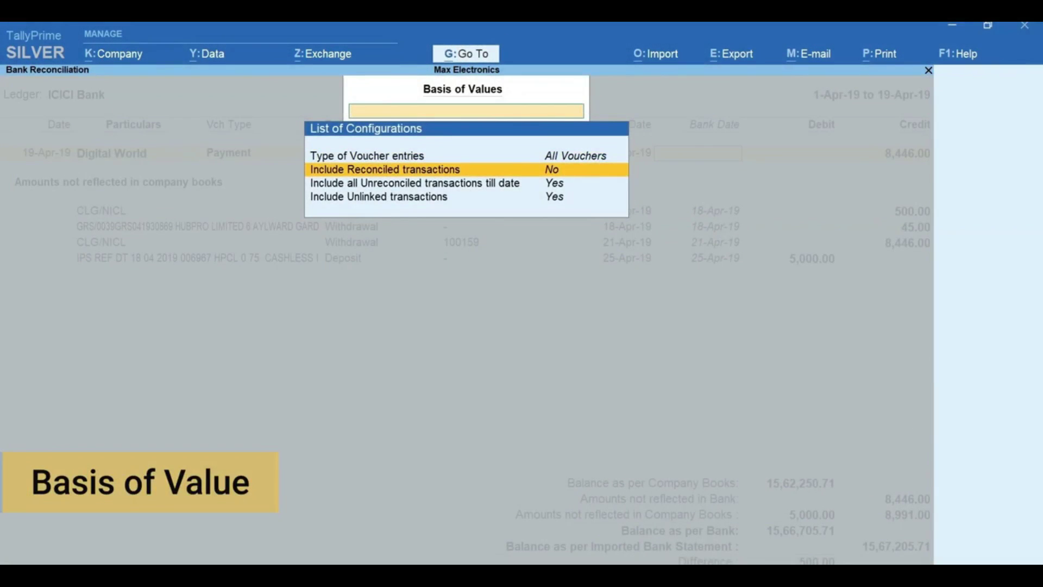
{"action": "key", "text": "Return"}
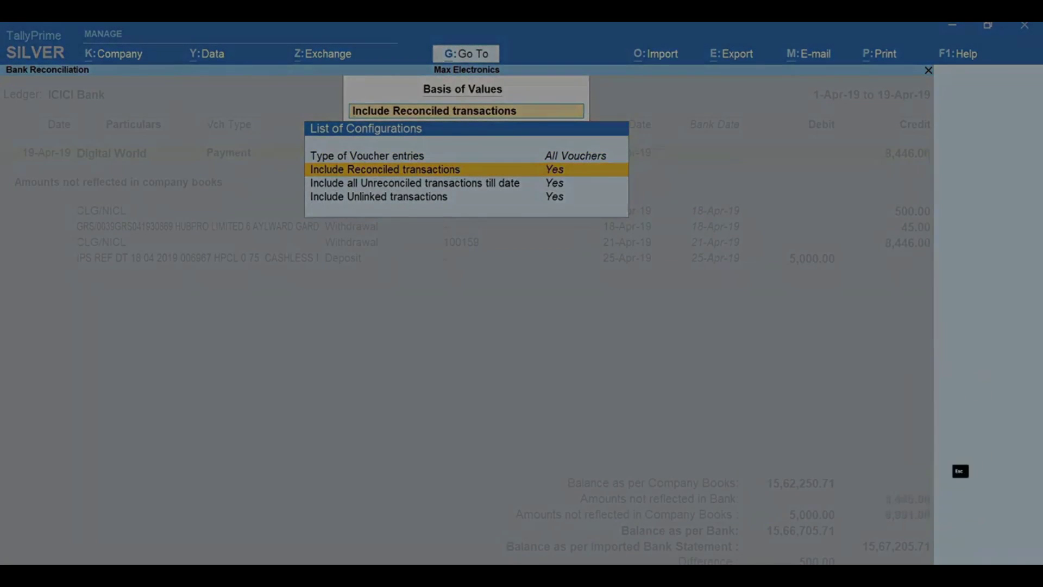
{"action": "key", "text": "Escape"}
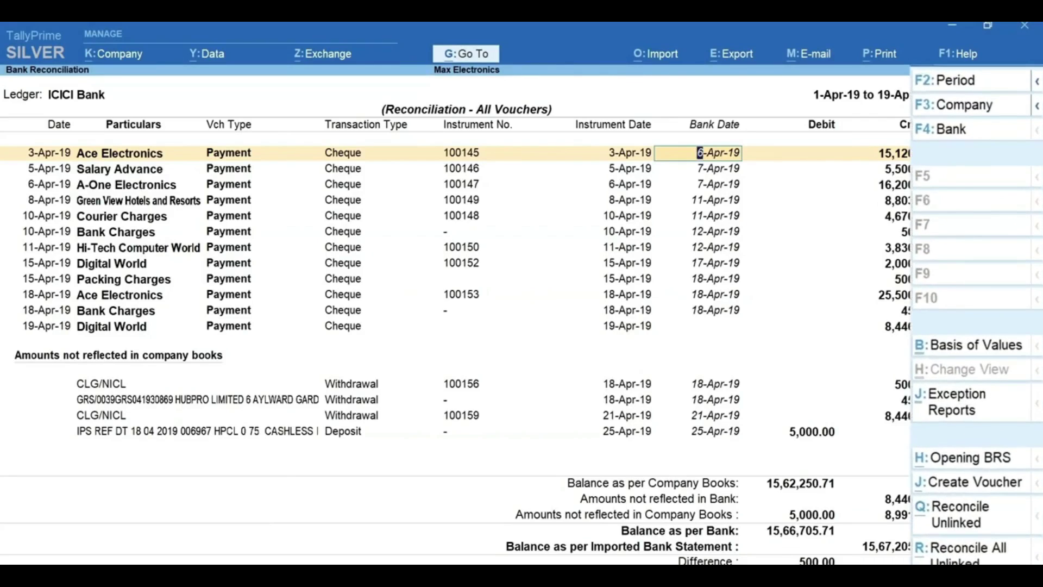
{"action": "key", "text": "F12"}
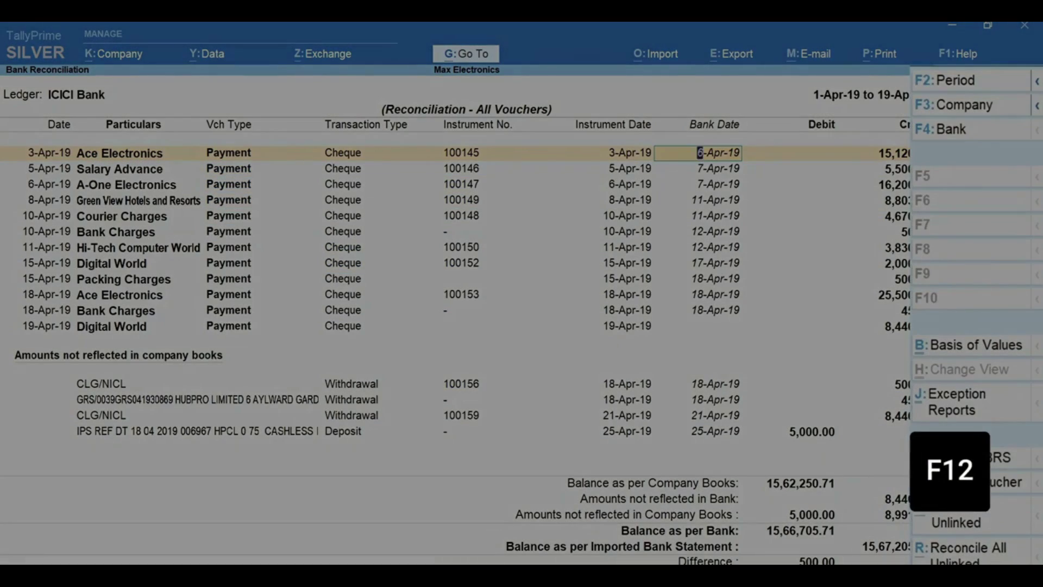